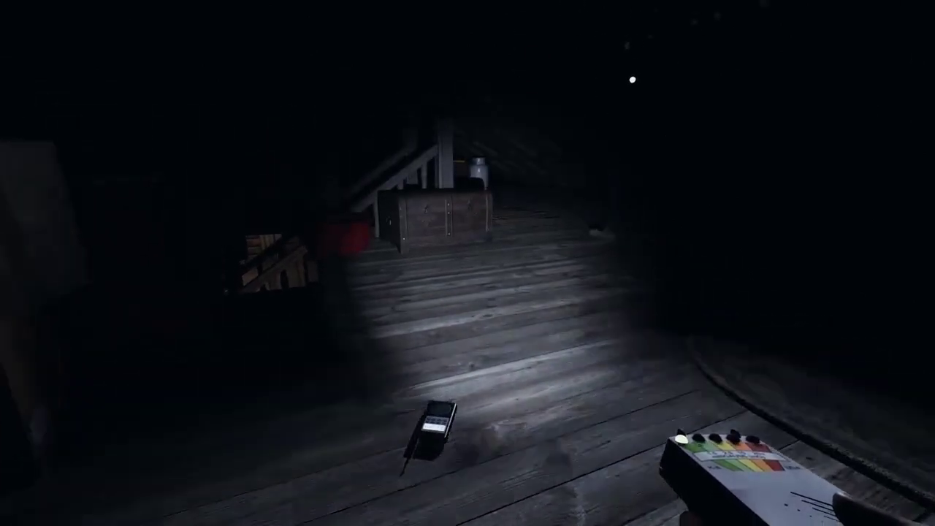
{"action": "key", "text": "w"}
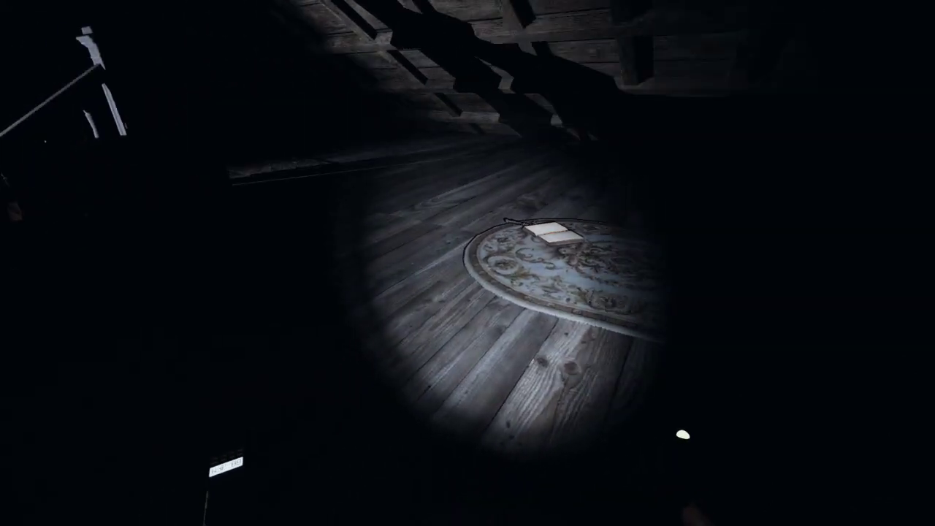
{"action": "key", "text": "w"}
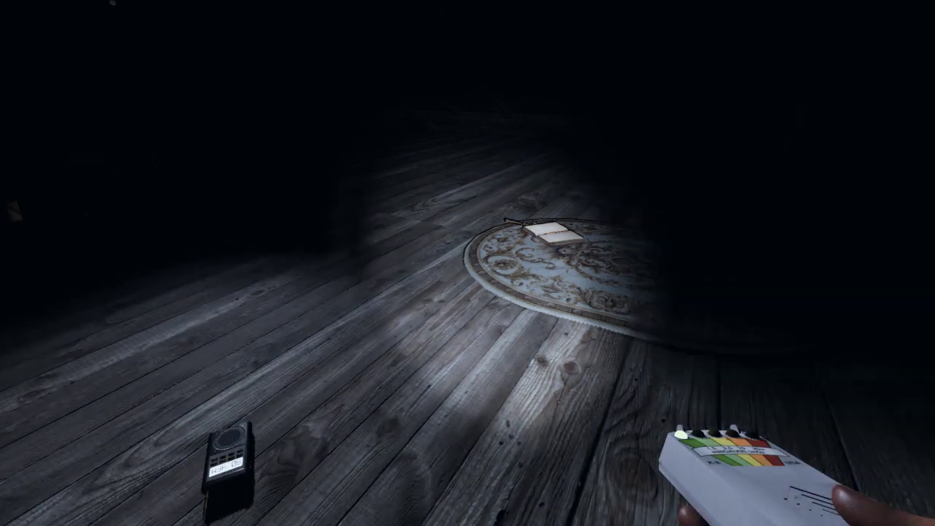